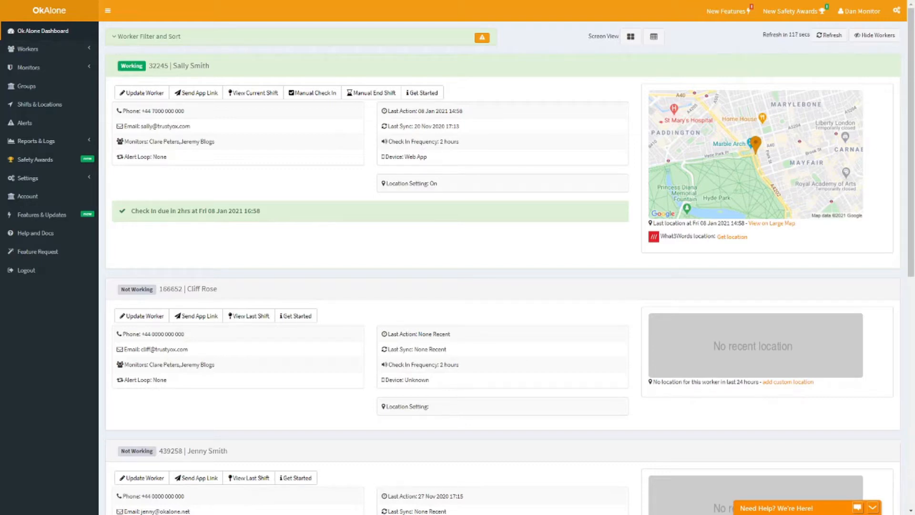
Step: Open the list of alert loops and review the contact order and wait times of Location 1 Alert Loop
click(55, 67)
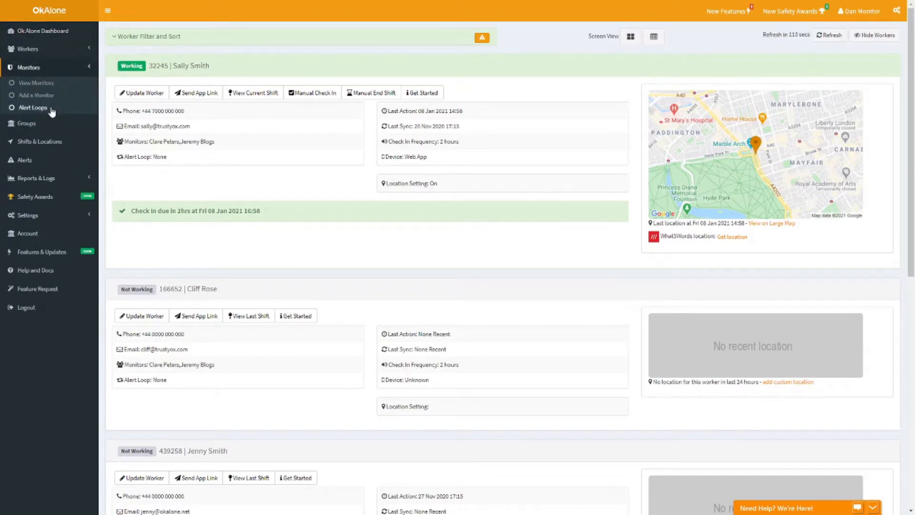
click(33, 107)
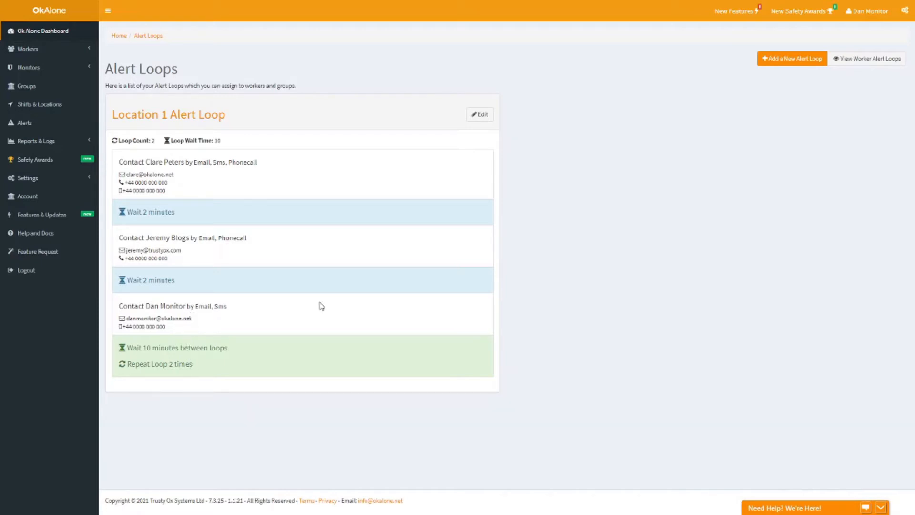
Step: Assign Location 1 Alert Loop to the dashboard worker who is currently working and save the worker changes
click(55, 37)
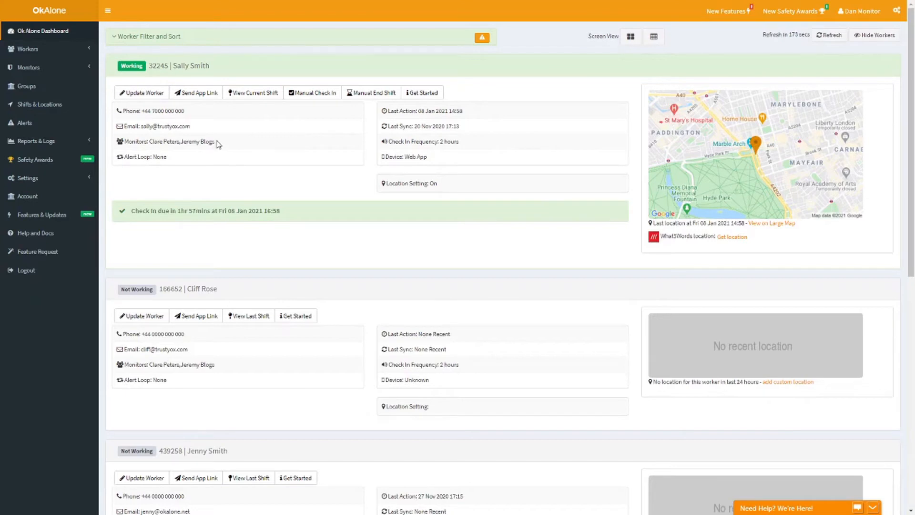
click(150, 94)
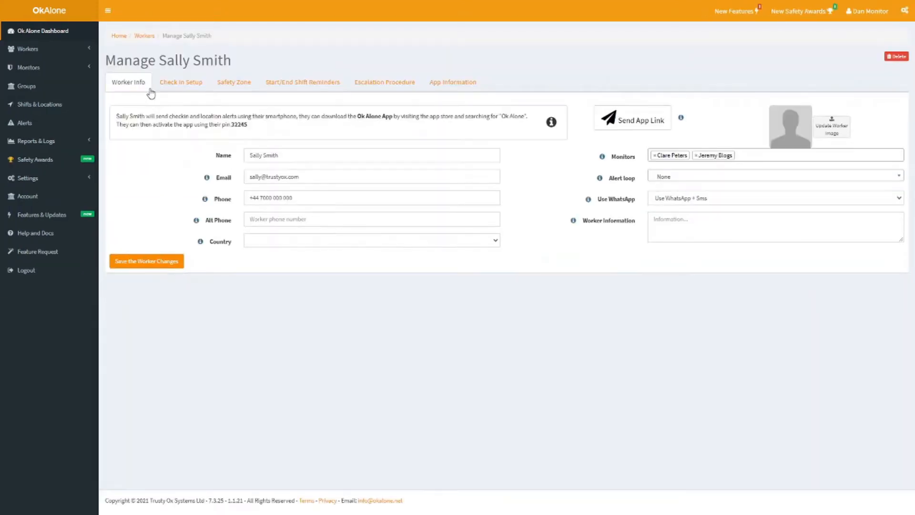
click(705, 180)
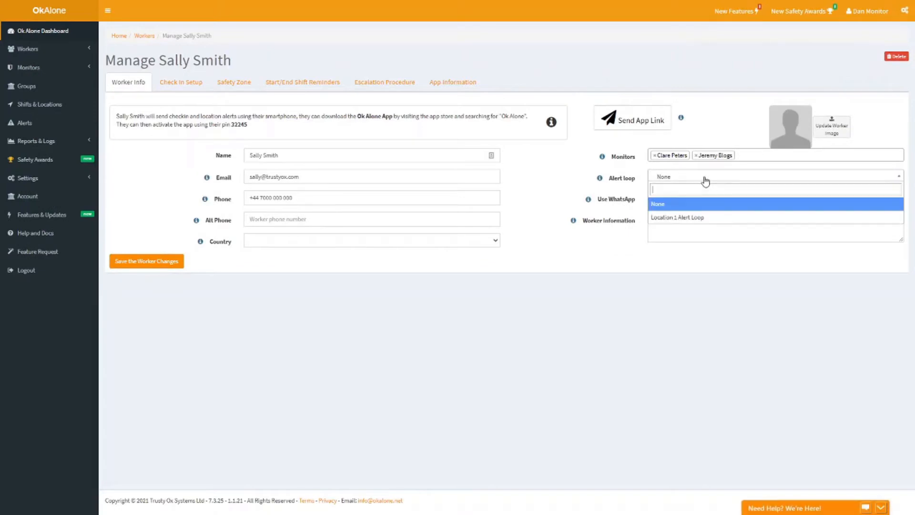
click(698, 216)
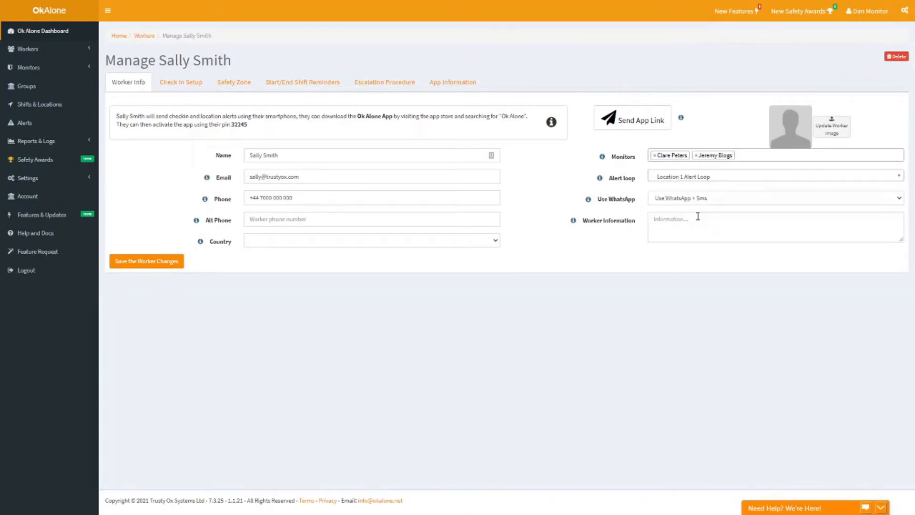
click(159, 262)
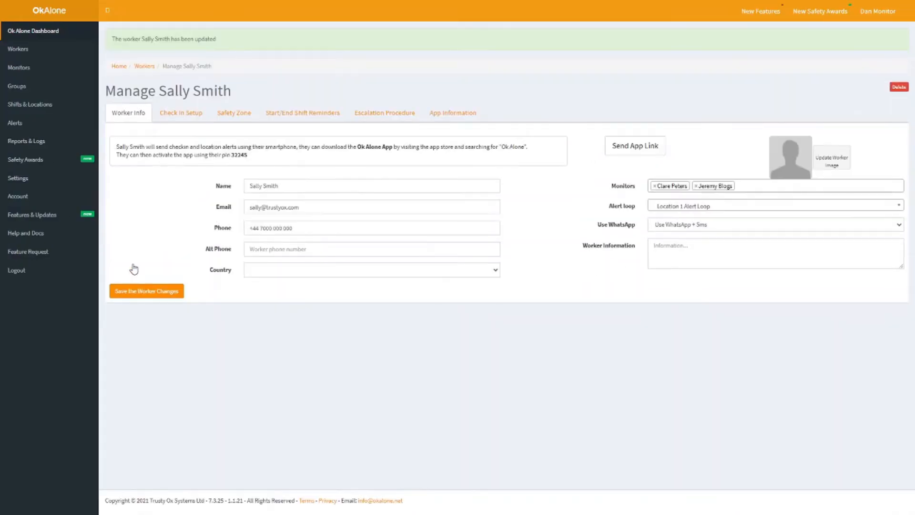
Step: Assign Location 1 Alert Loop to the Location 1 worker group and save the group settings with all its workers updated
click(60, 33)
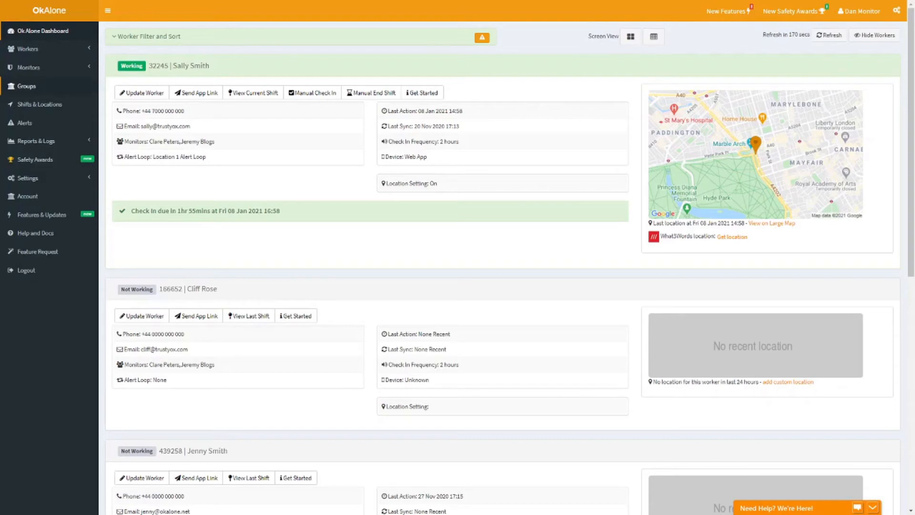
click(37, 91)
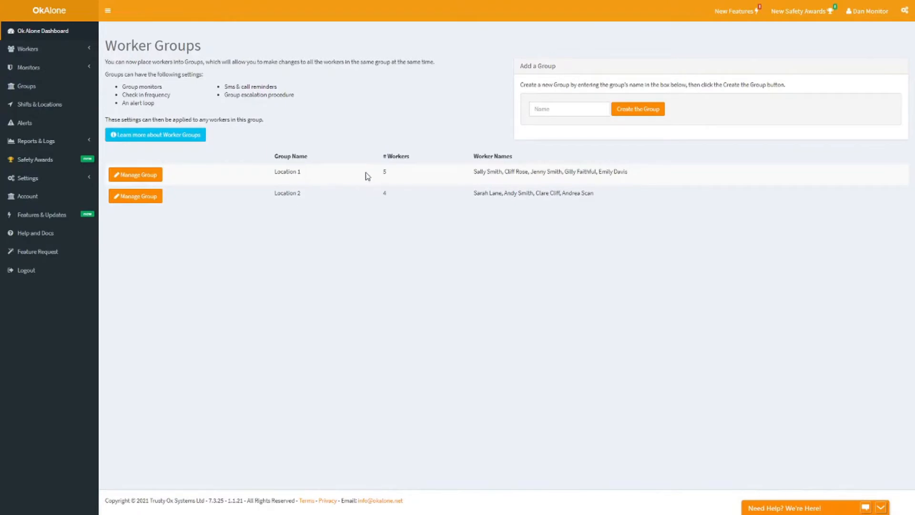
click(143, 177)
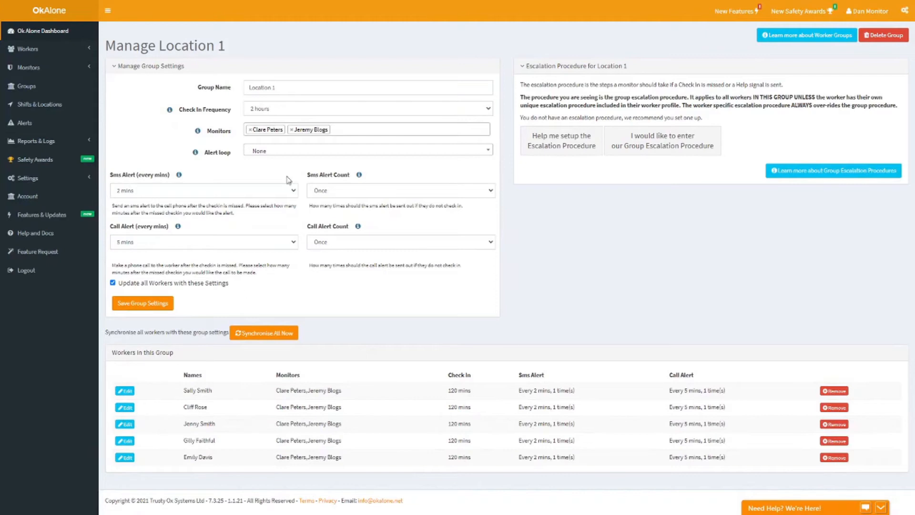
click(291, 151)
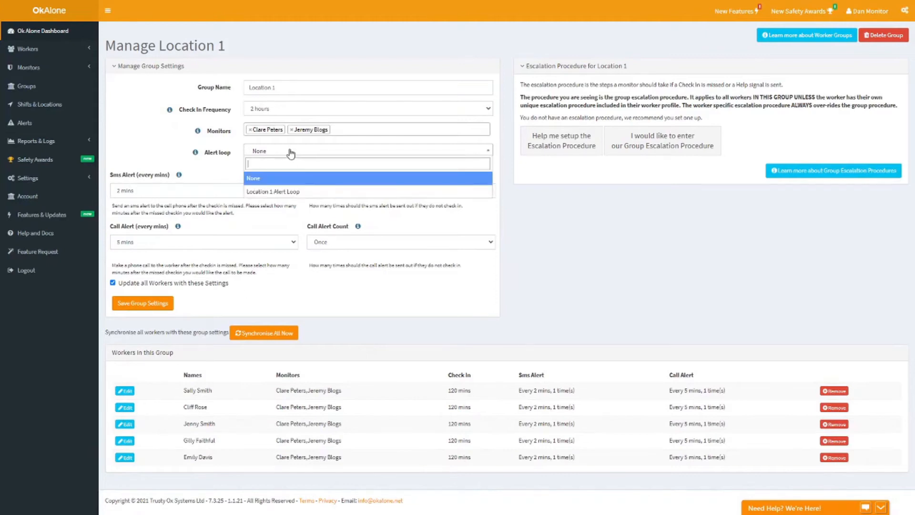
click(281, 191)
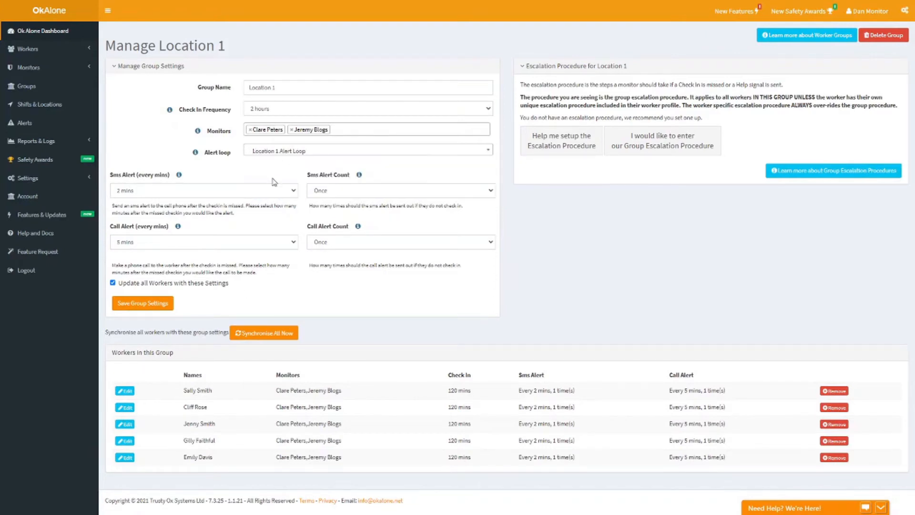
click(145, 305)
click(503, 46)
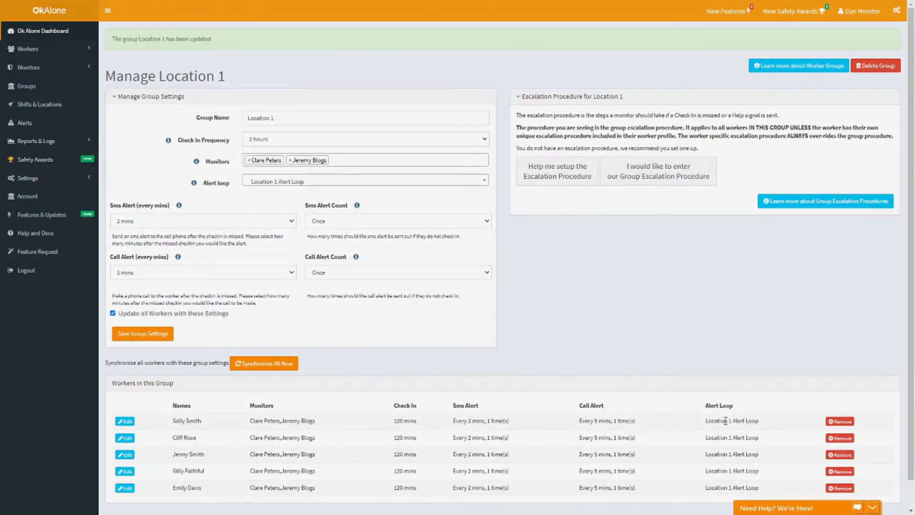
Step: Create a new alert loop named "Location 2 Alert Loop"
click(53, 69)
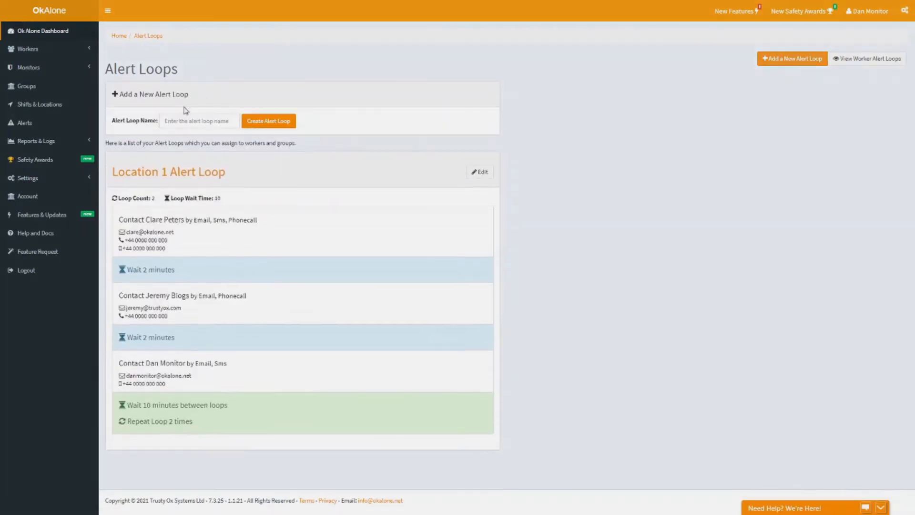
click(190, 121)
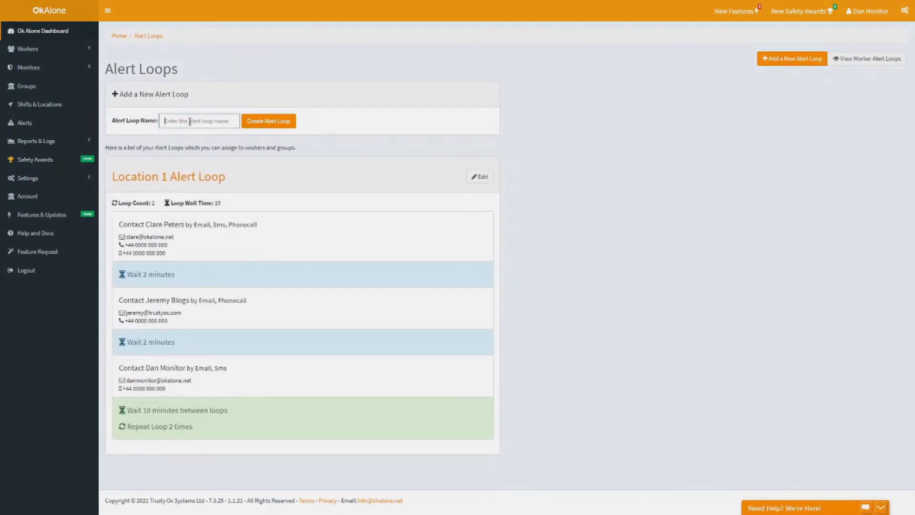
text(Location 2 Alert Loop)
click(285, 125)
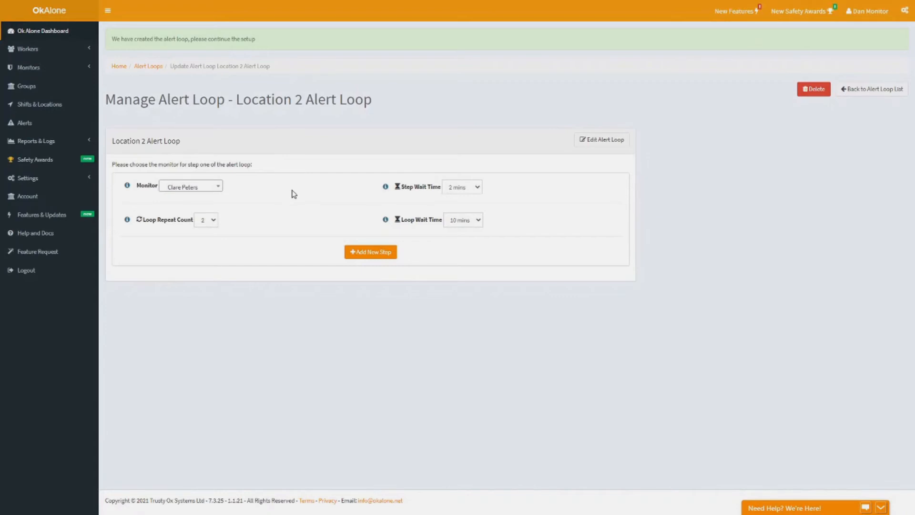
Step: Add the loop's first step with the fourth listed monitor, a repeat count of 3 and a loop wait time of 5 mins
click(214, 190)
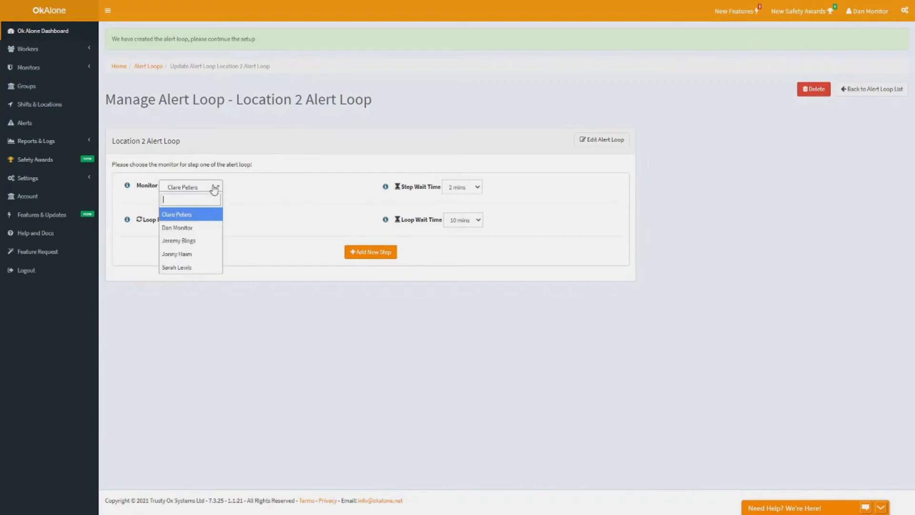
click(197, 257)
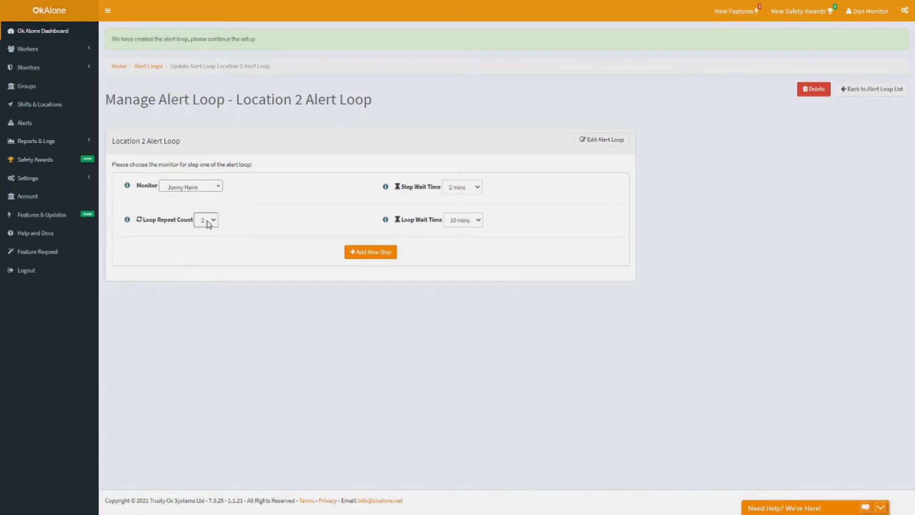
click(245, 243)
click(466, 220)
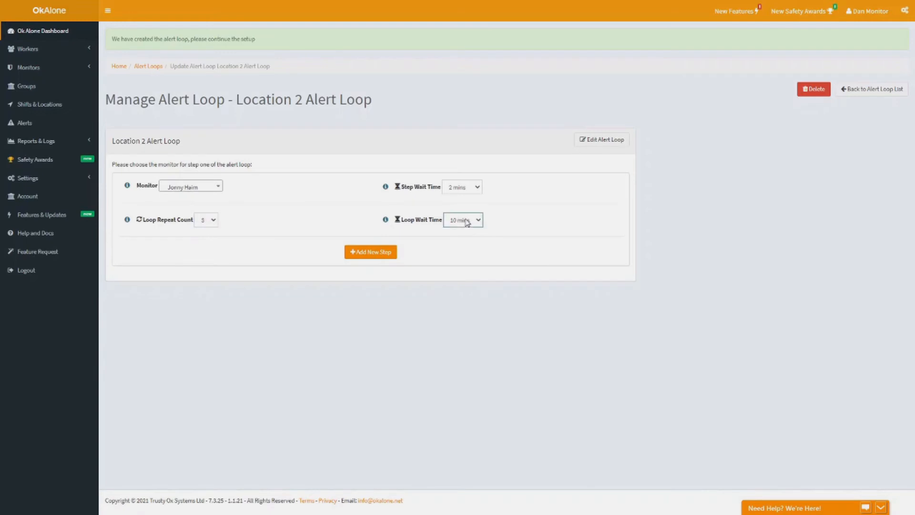
click(457, 268)
click(472, 253)
click(362, 257)
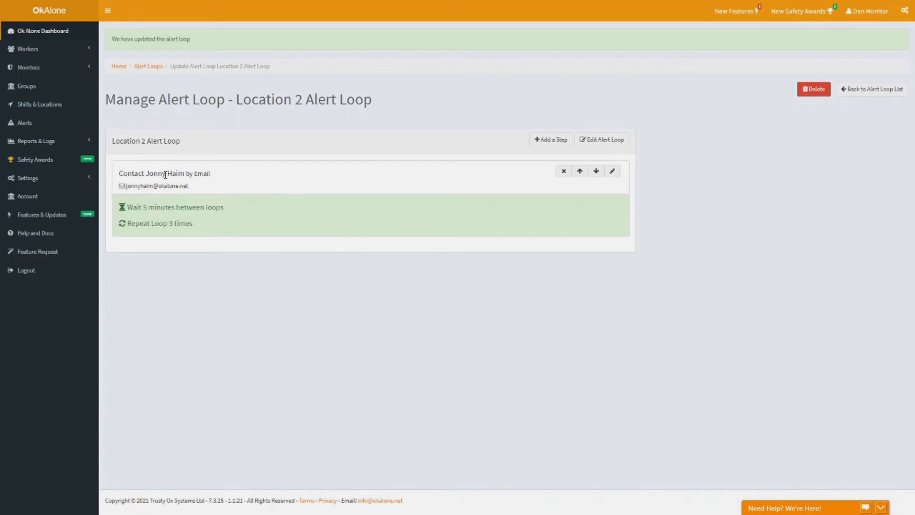
Step: Add a second step to Location 2 Alert Loop with the last listed monitor and a step wait time of 2 mins
click(555, 142)
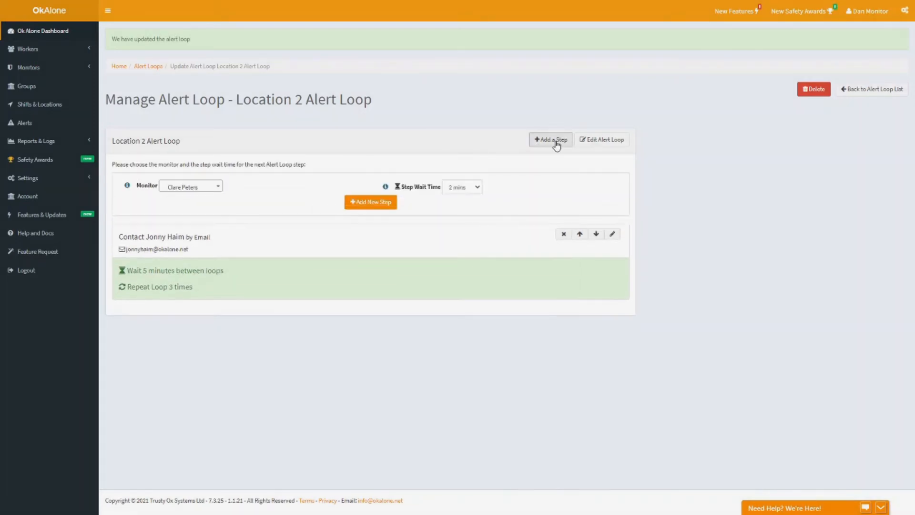
click(181, 188)
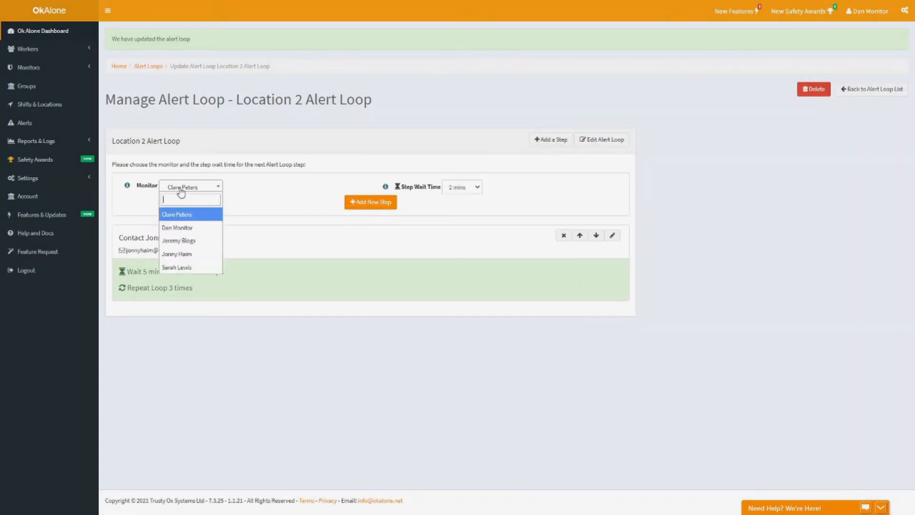
click(200, 269)
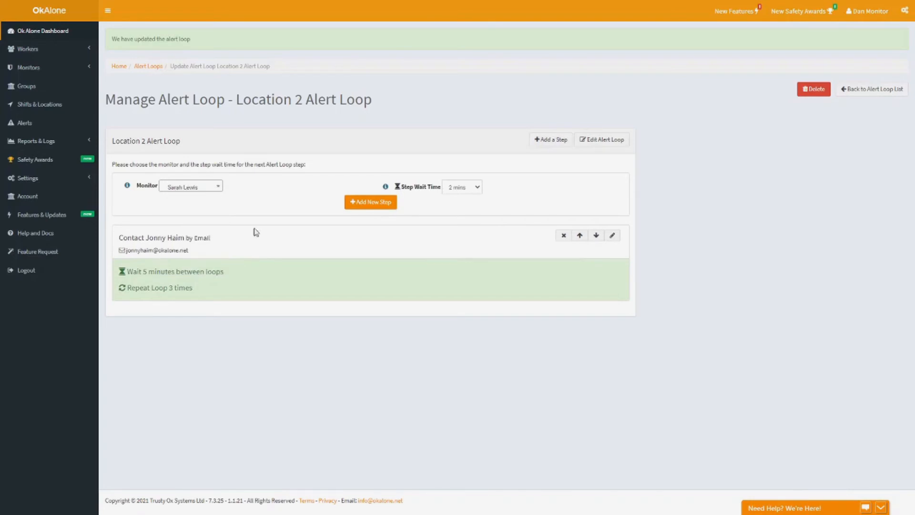
click(364, 208)
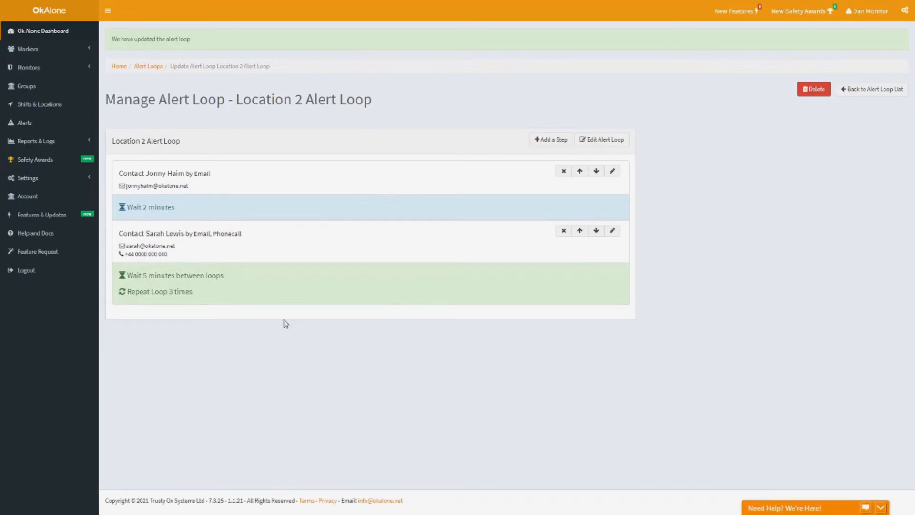
Step: Add a third step to Location 2 Alert Loop with the second listed monitor and a step wait time of 2 mins
click(560, 146)
click(182, 186)
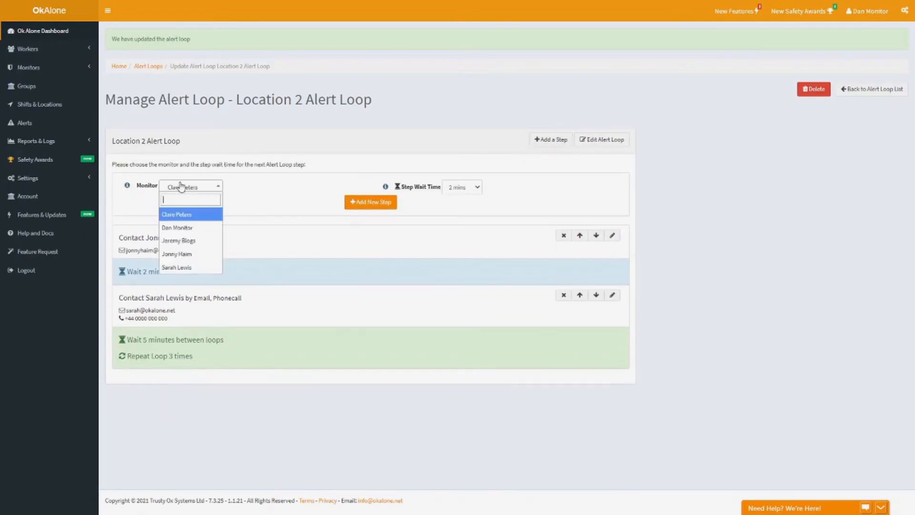
click(174, 228)
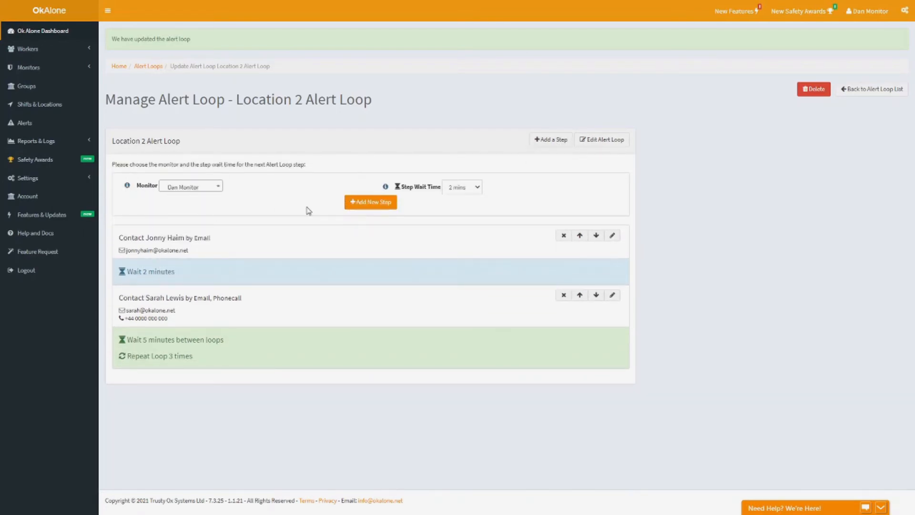
click(360, 202)
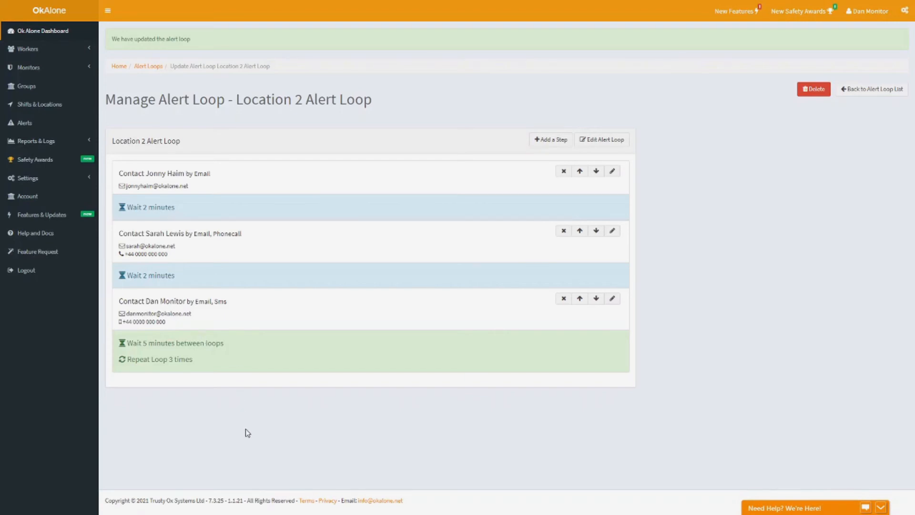
Step: Return to the overview list of alert loops
click(876, 90)
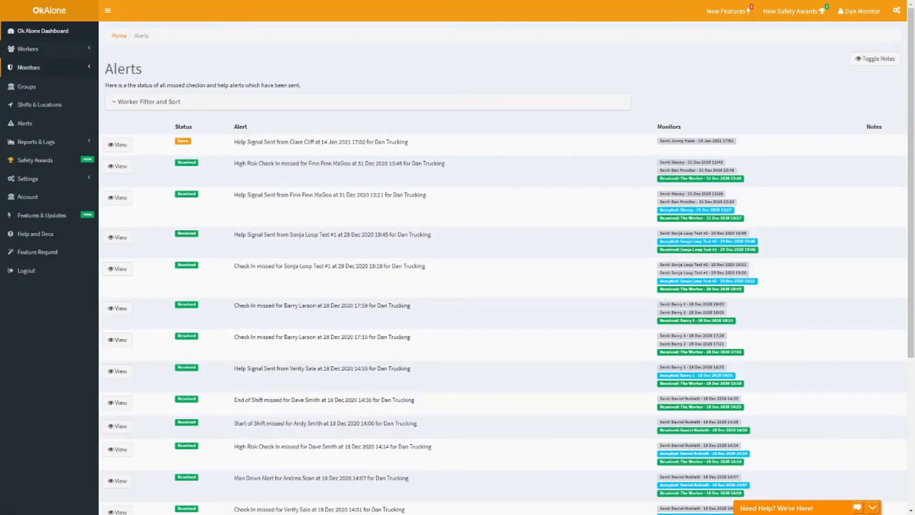
click(28, 67)
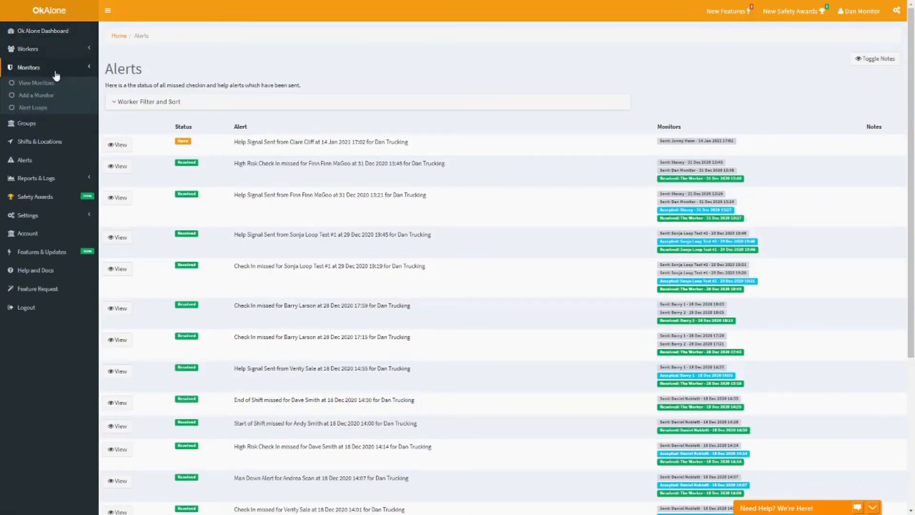
click(38, 107)
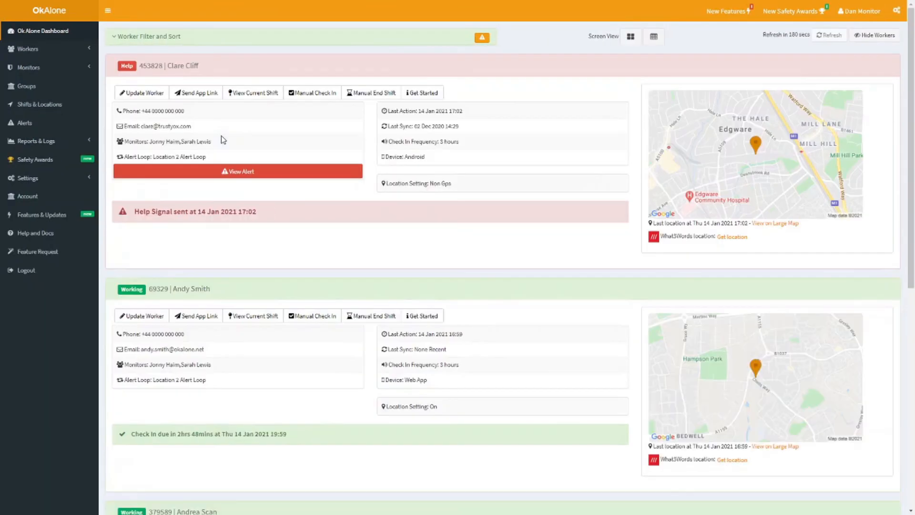
Step: Open the help alert of the worker flagged on the dashboard, accept it and mark it as resolved
click(277, 179)
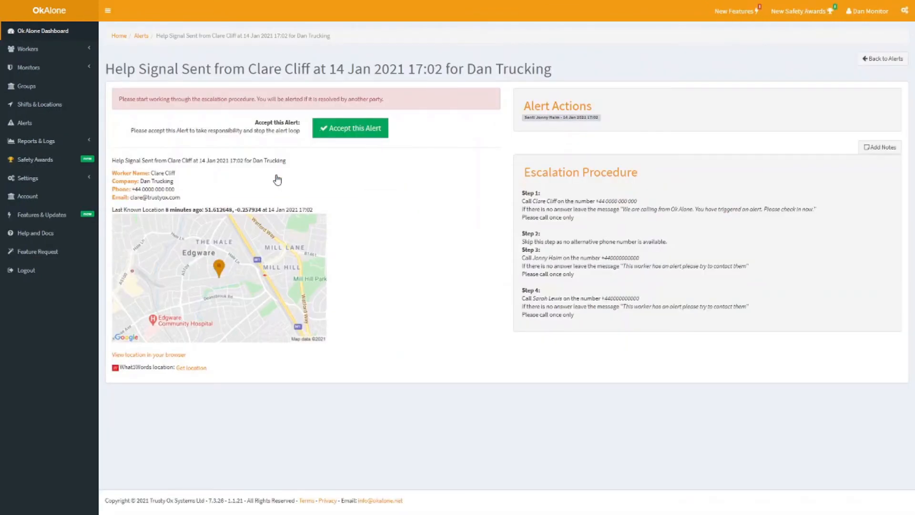
click(329, 128)
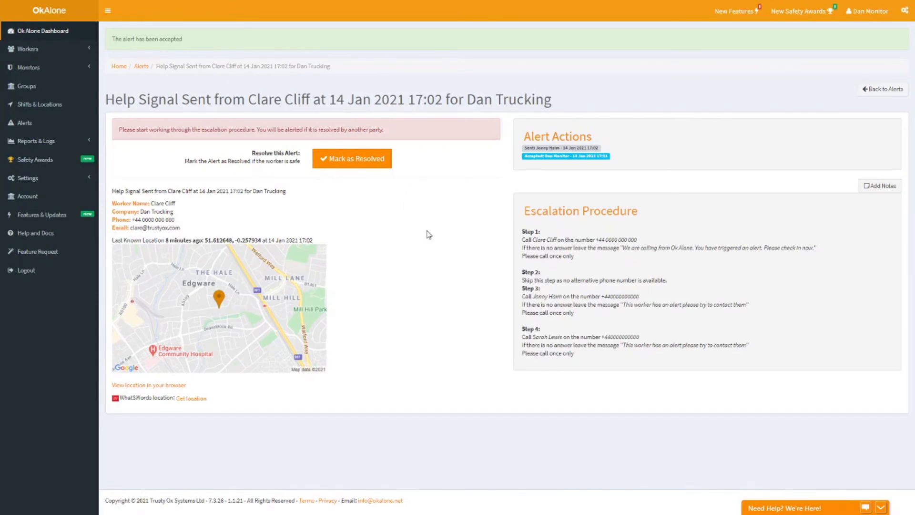
click(373, 162)
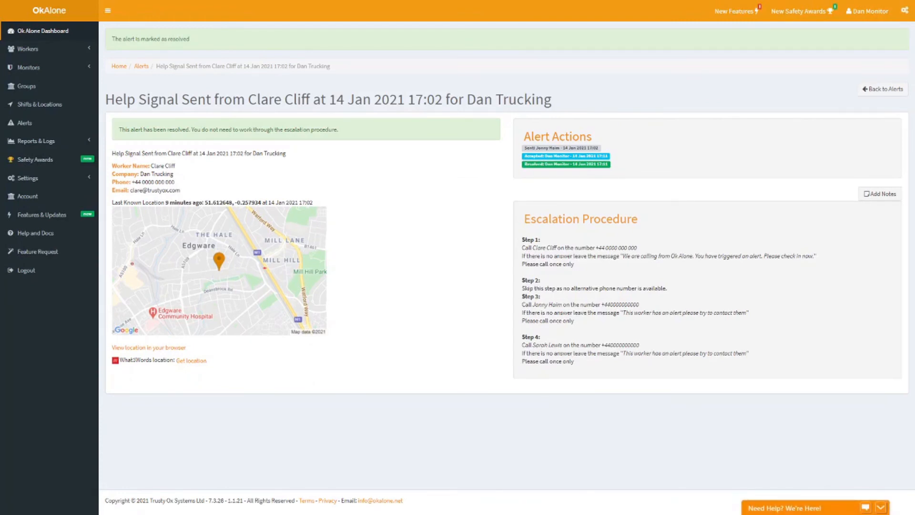
Step: Refresh the worker dashboard and open the alert for the help signal sent at 17:12
click(88, 35)
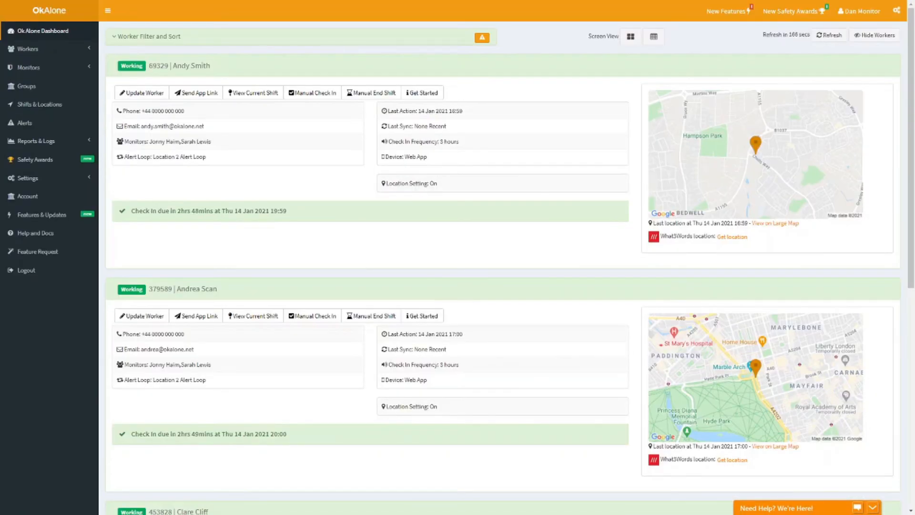
click(830, 35)
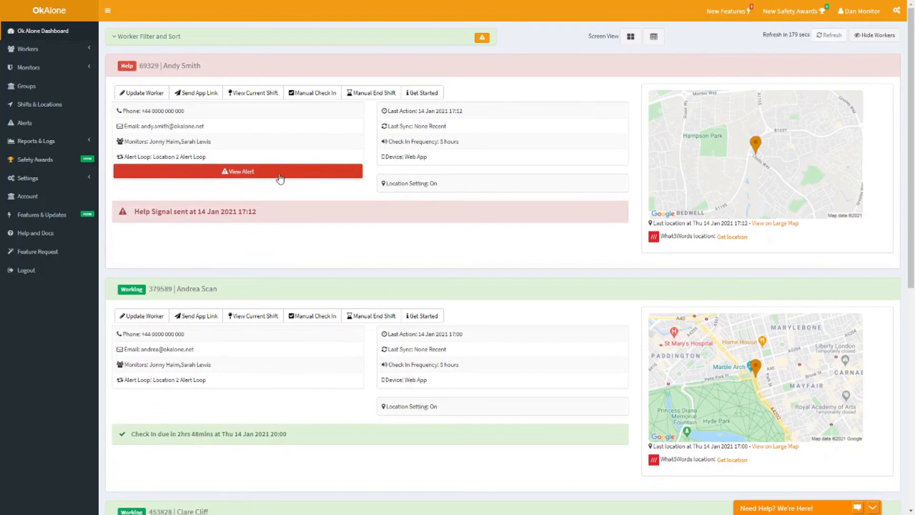
click(280, 179)
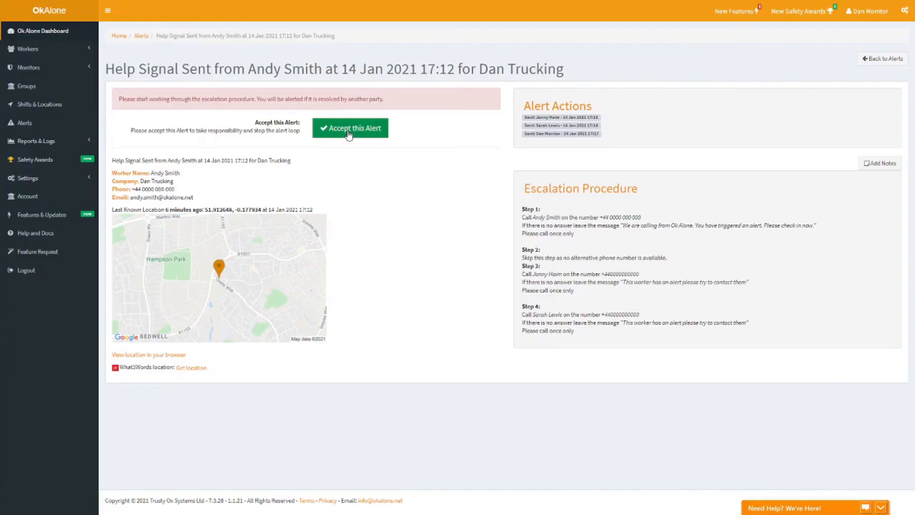
Step: Accept the help alert sent at 17:12 and mark it as resolved
click(349, 134)
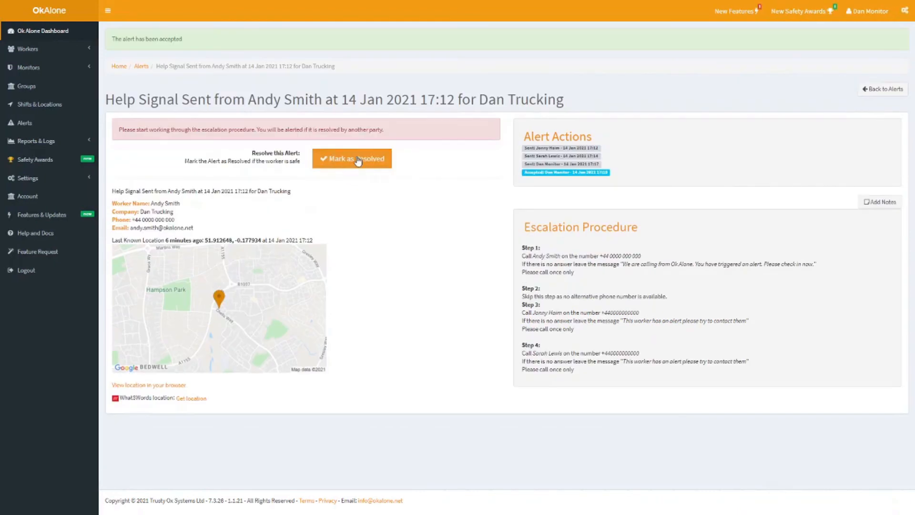
click(56, 140)
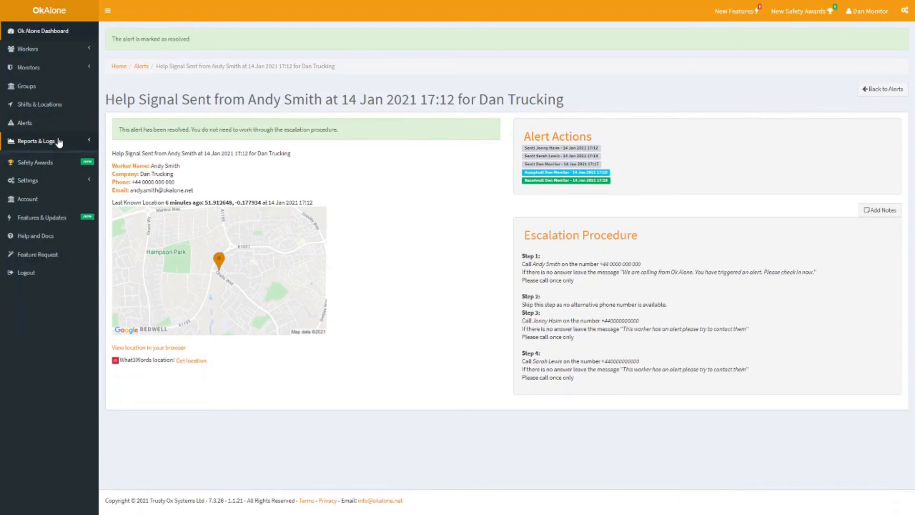
Step: Open the Actions Log and examine the entries from the 17:12 start of Location 2 Alert Loop up to the newest one
click(57, 141)
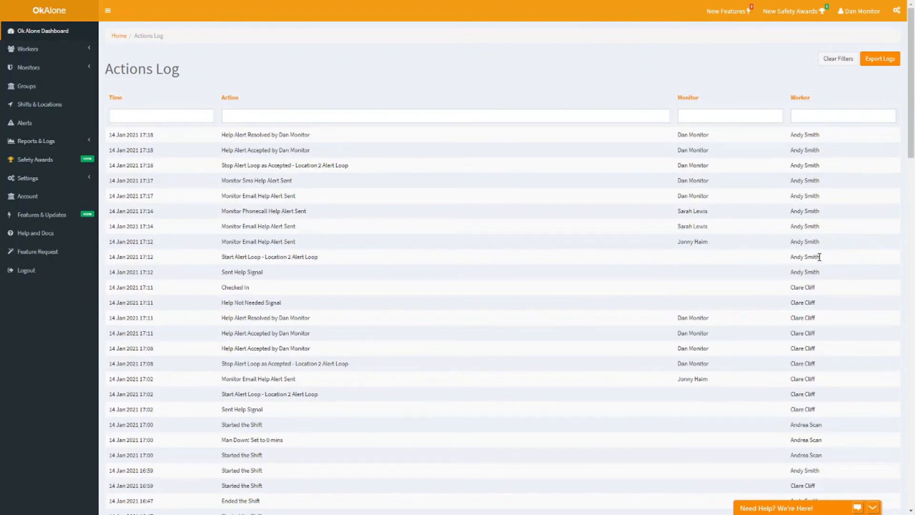
drag(819, 256, 109, 143)
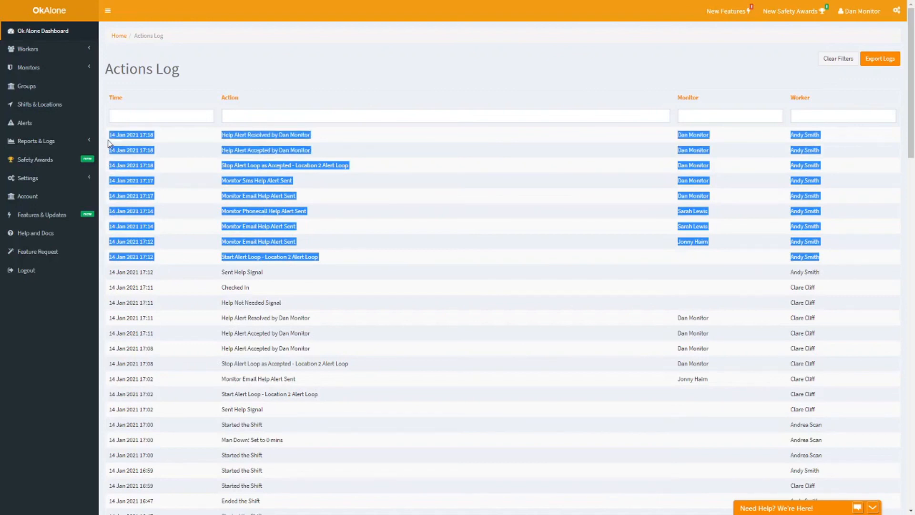
click(189, 161)
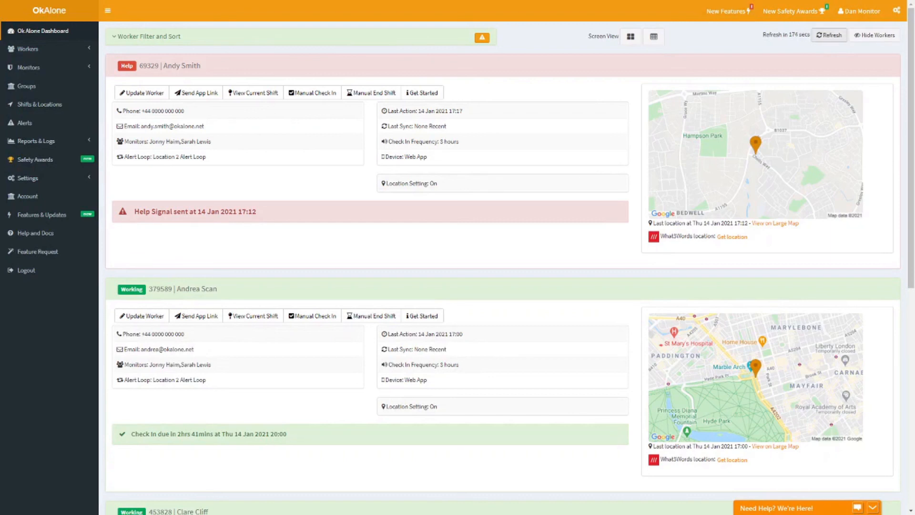
Step: Return to the worker dashboard and refresh the workers' statuses
click(831, 35)
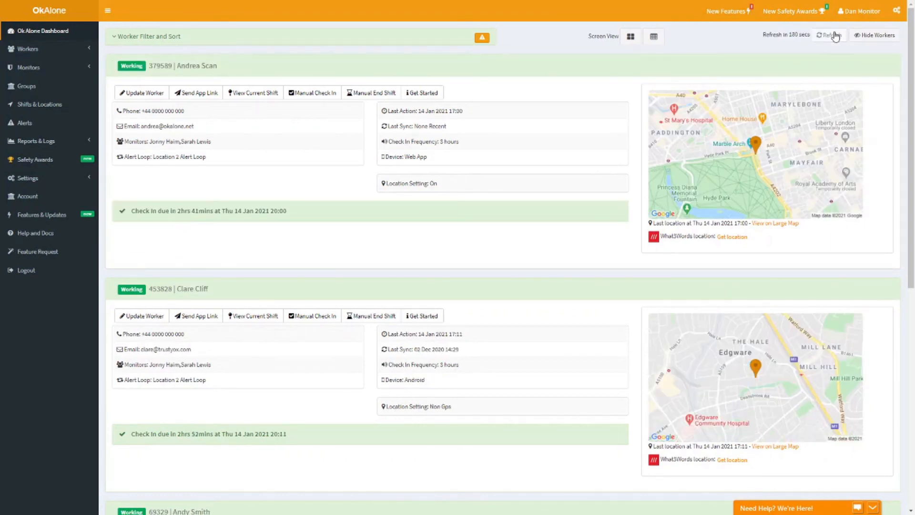